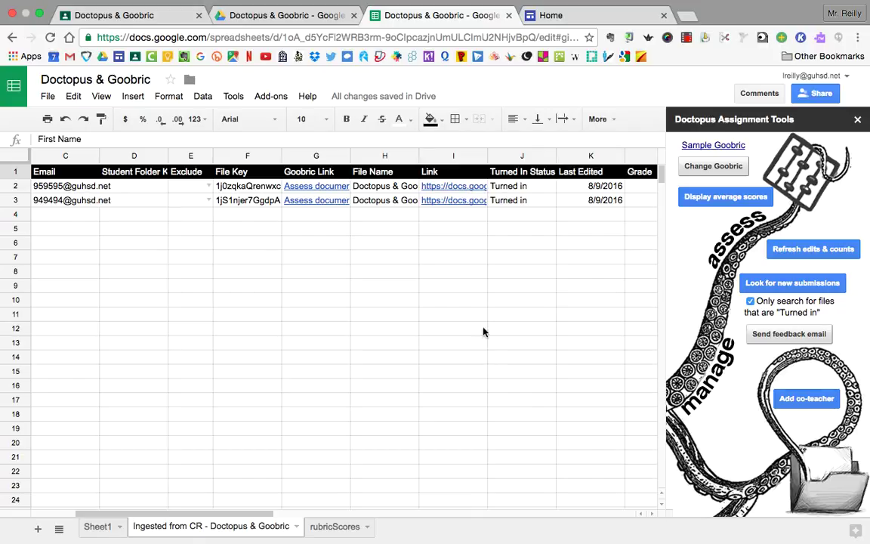
Step: Review the category scores and comments on the ingested Classroom sheet and on the rubricScores sheet
scroll(483, 305, right, 10)
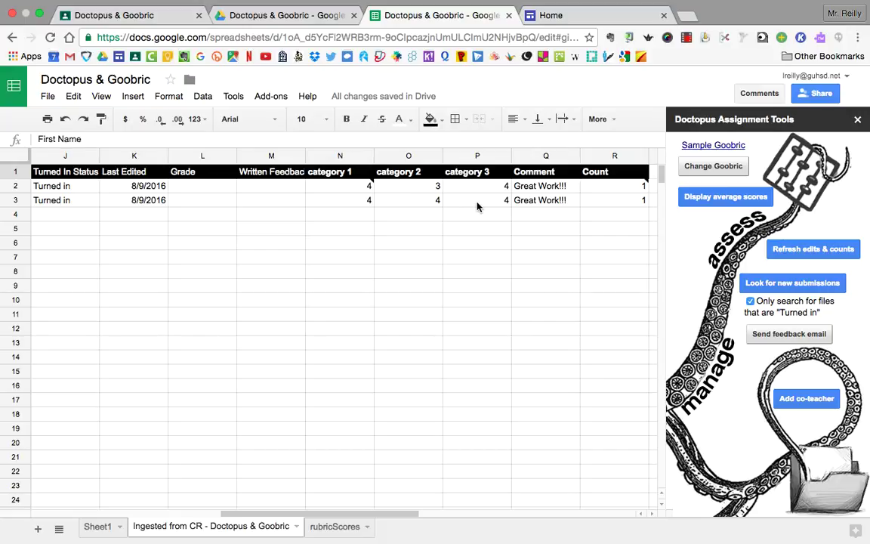
scroll(286, 439, left, 5)
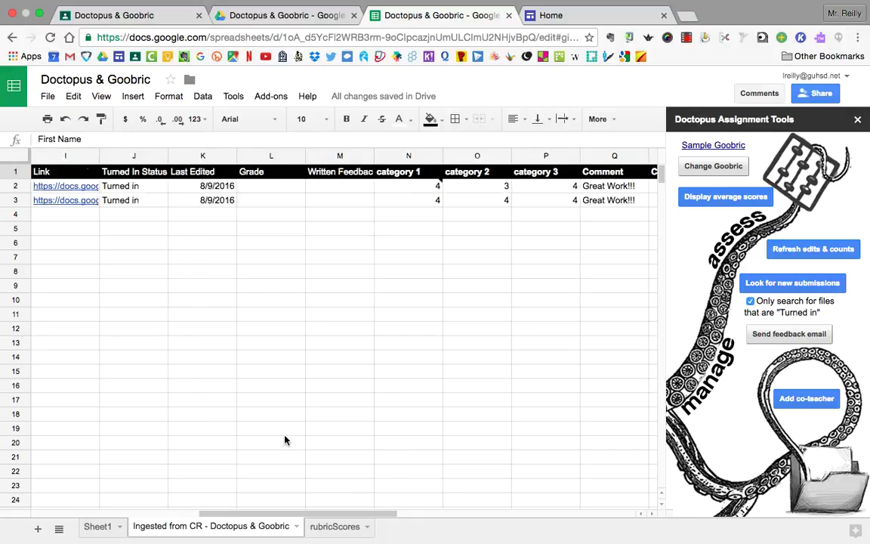
click(333, 526)
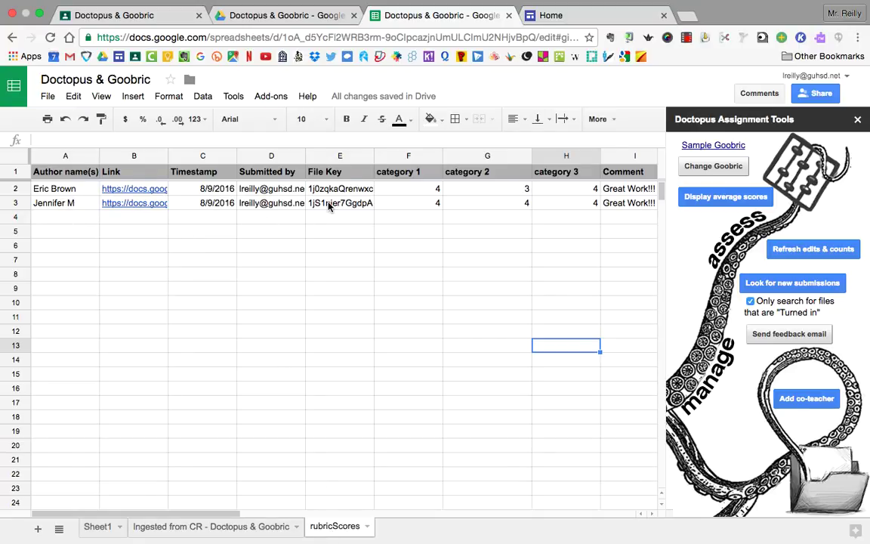
scroll(330, 203, right, 3)
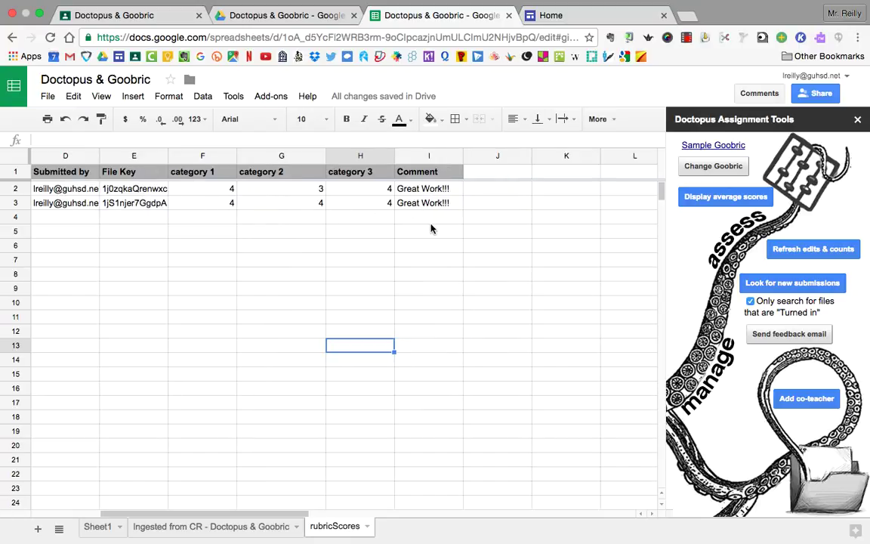
scroll(385, 244, left, 1)
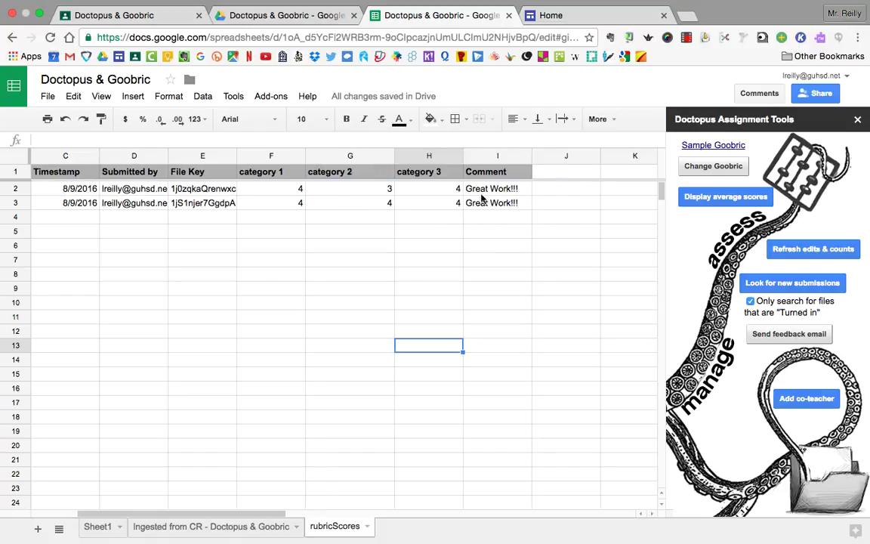
Step: Switch to the assignment's student work in Google Classroom and look at both students' grade fields
click(142, 17)
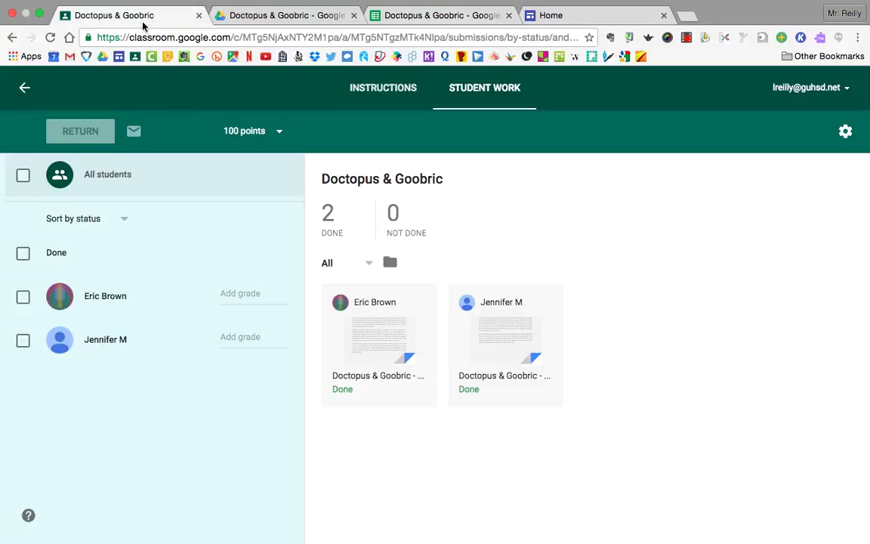
click(242, 300)
click(246, 336)
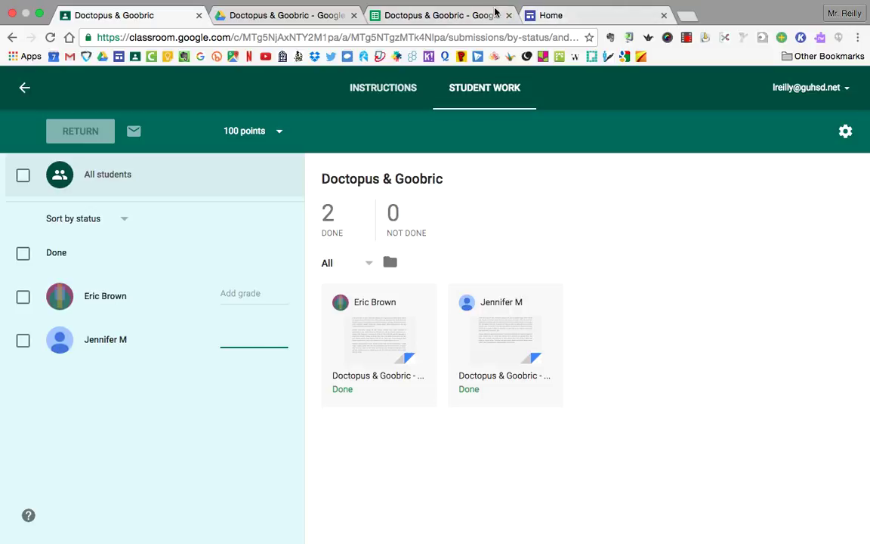
Step: Return to the rubricScores sheet and paste the four copied rows of sample category scores starting at cell F4
click(432, 15)
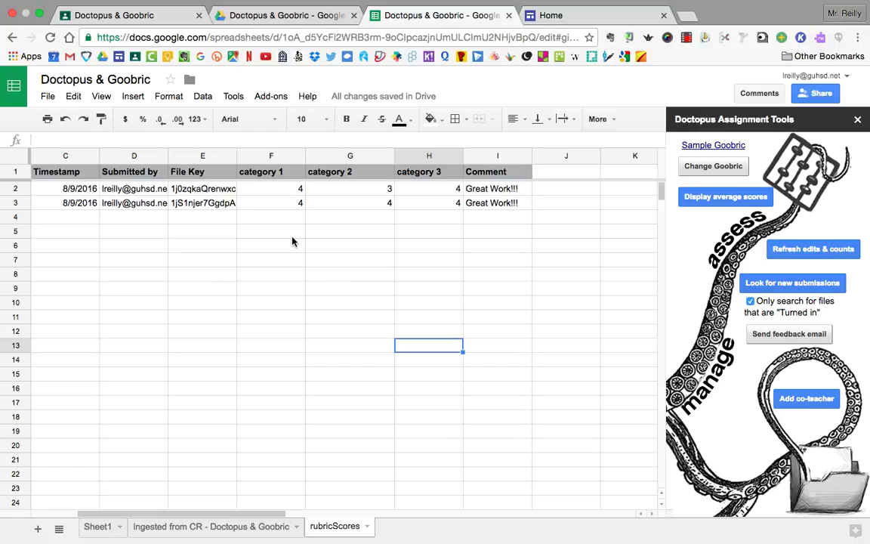
scroll(293, 241, down, 1)
scroll(293, 241, left, 1)
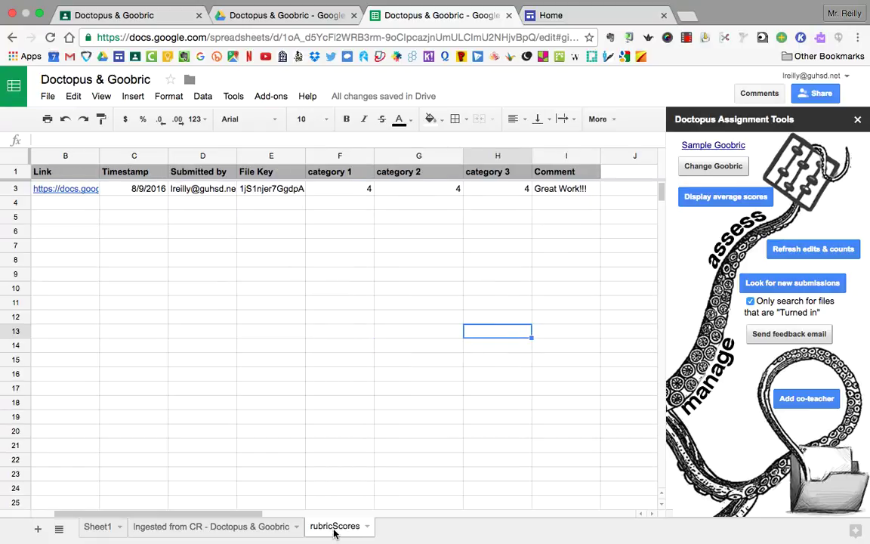
scroll(270, 364, left, 1)
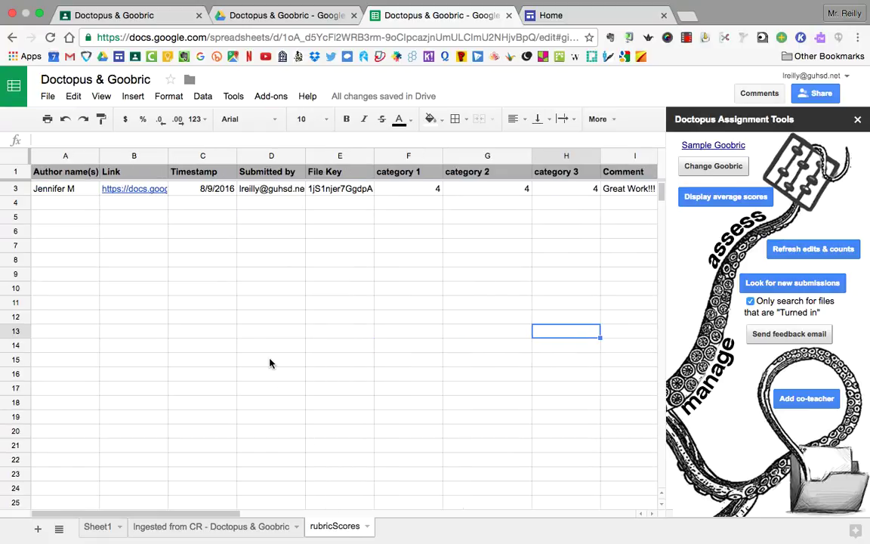
scroll(270, 364, up, 1)
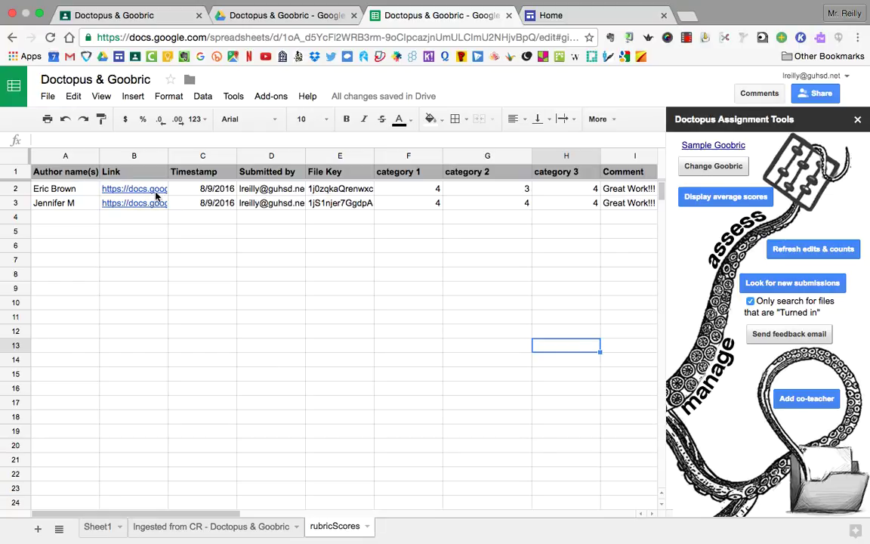
scroll(283, 214, right, 2)
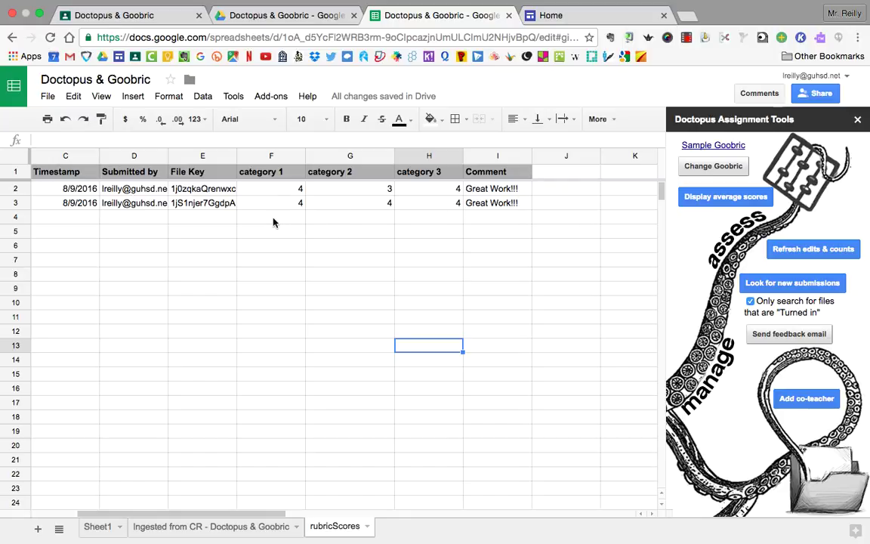
click(268, 221)
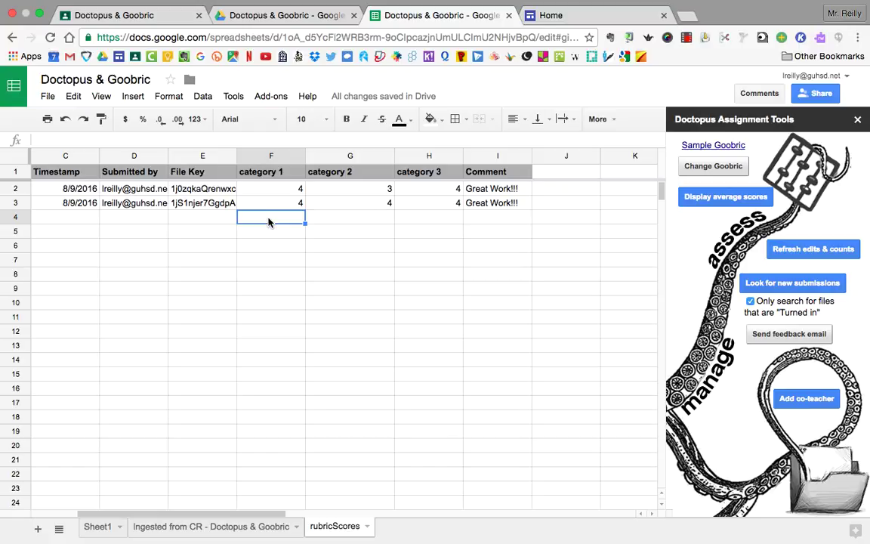
key(super+v)
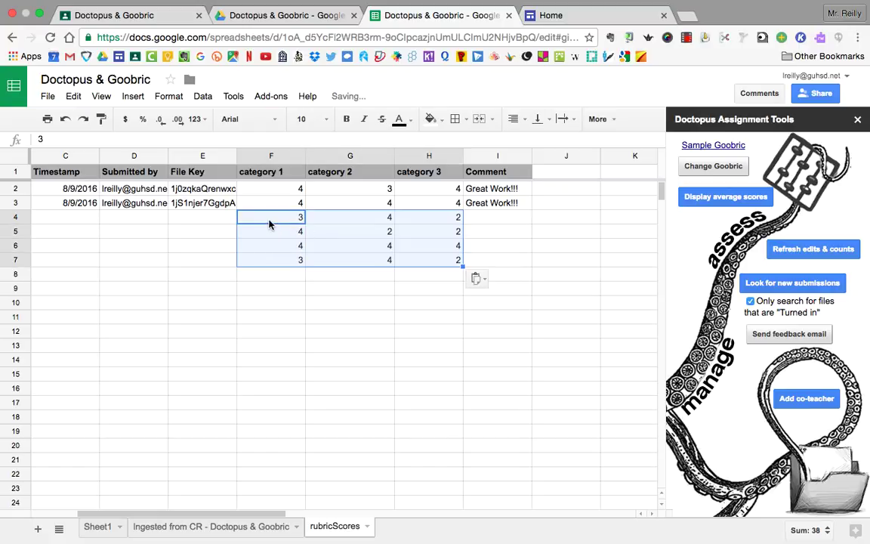
click(202, 278)
scroll(205, 251, left, 3)
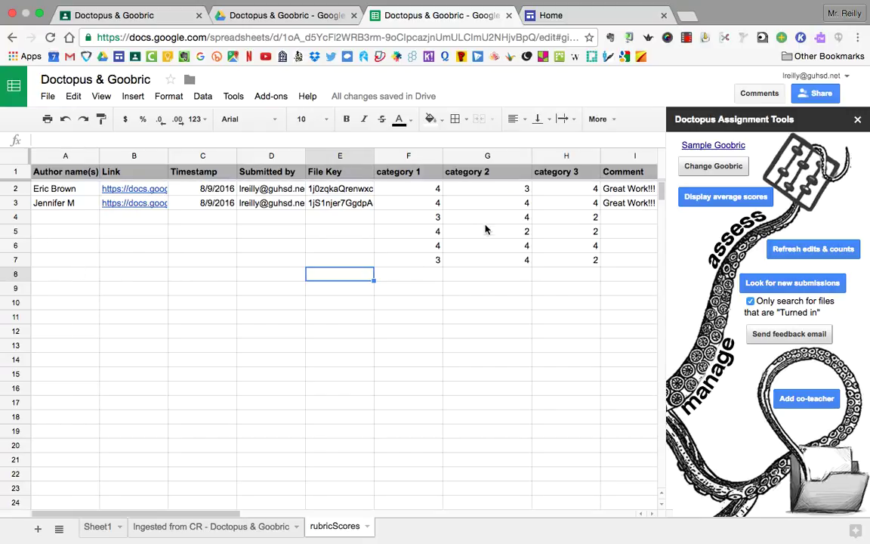
Step: Total the first student's three category scores in cell J2 with the formula =SUM(F2:H2)
scroll(469, 260, right, 3)
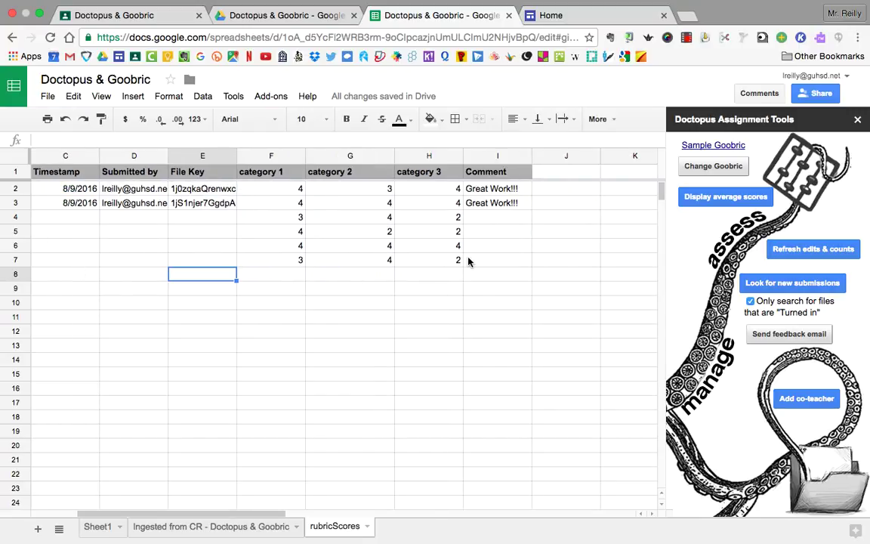
click(560, 189)
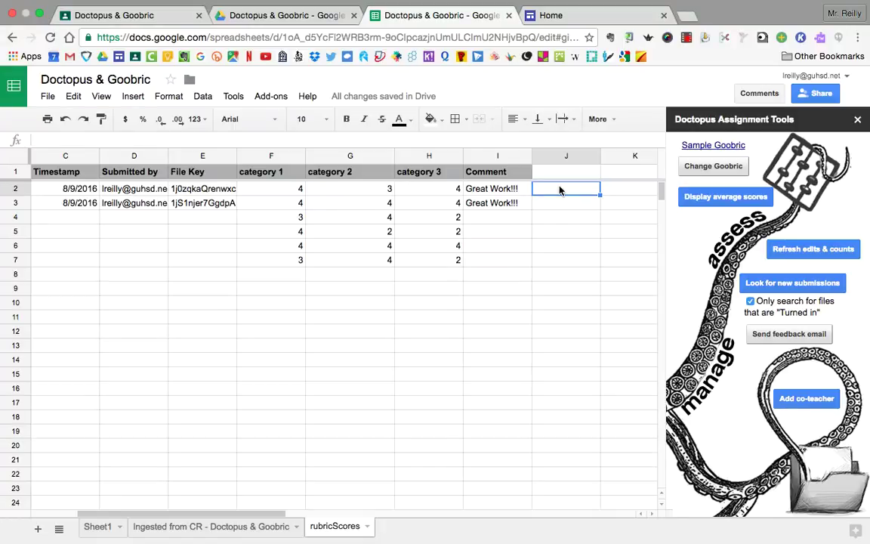
text(=)
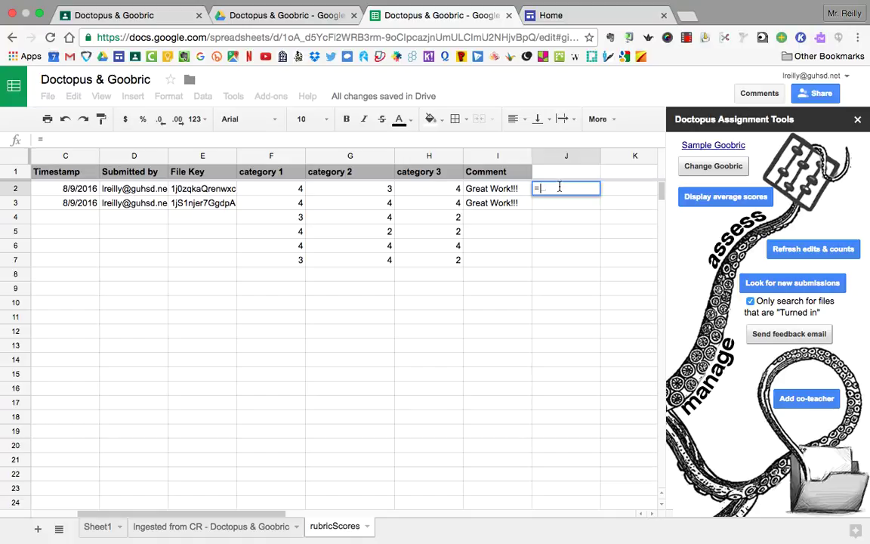
text(su)
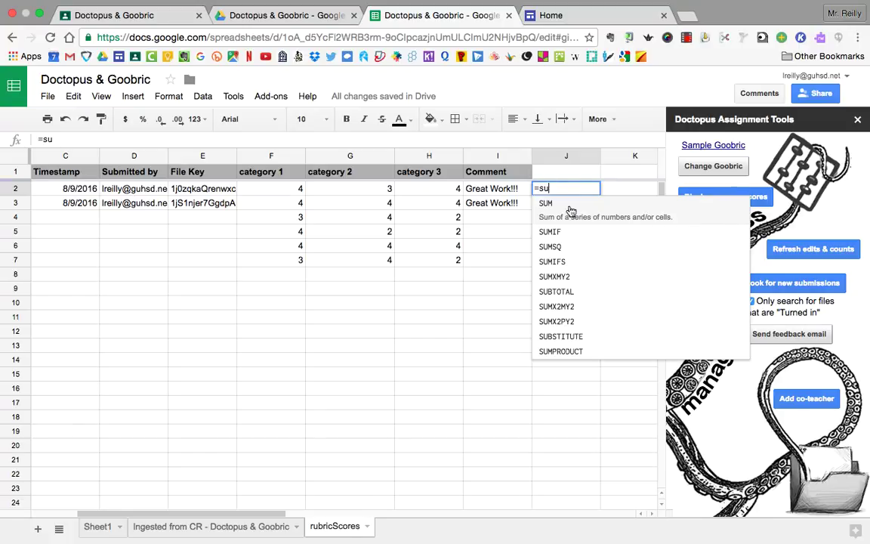
click(567, 211)
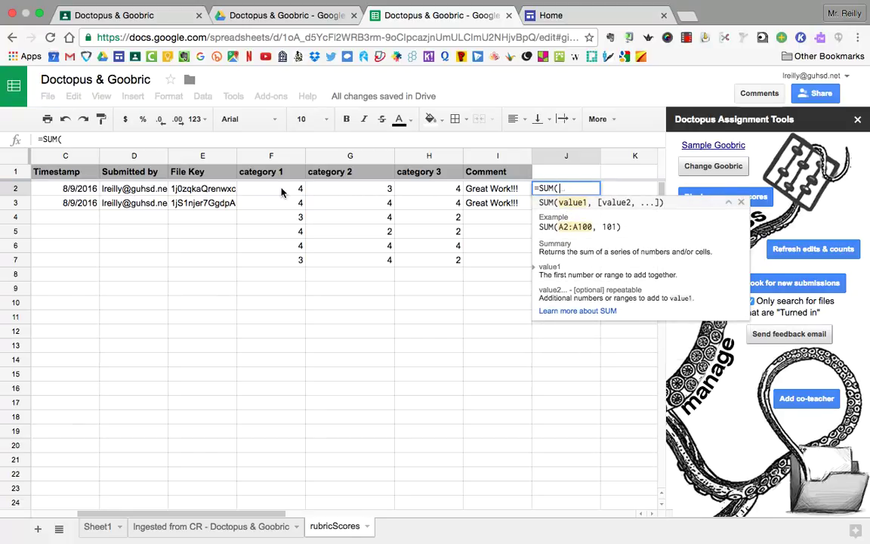
drag(281, 193, 406, 195)
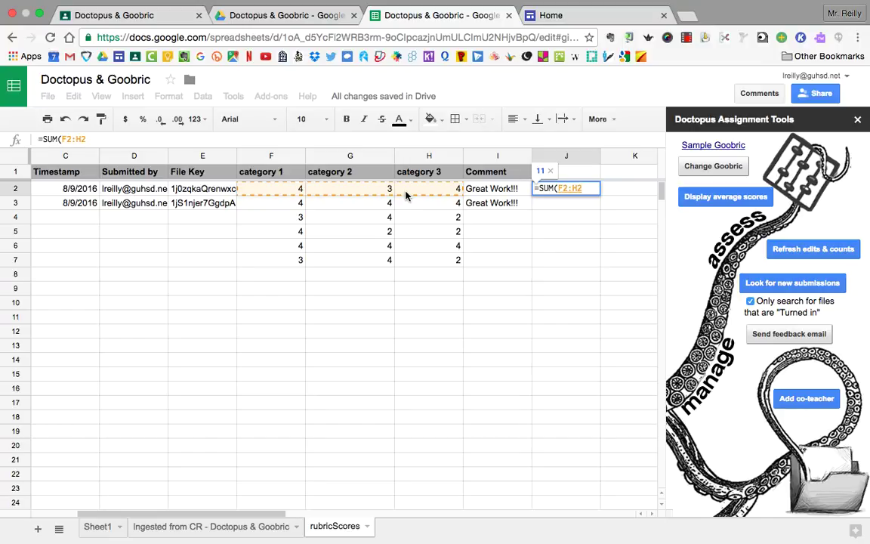
text())
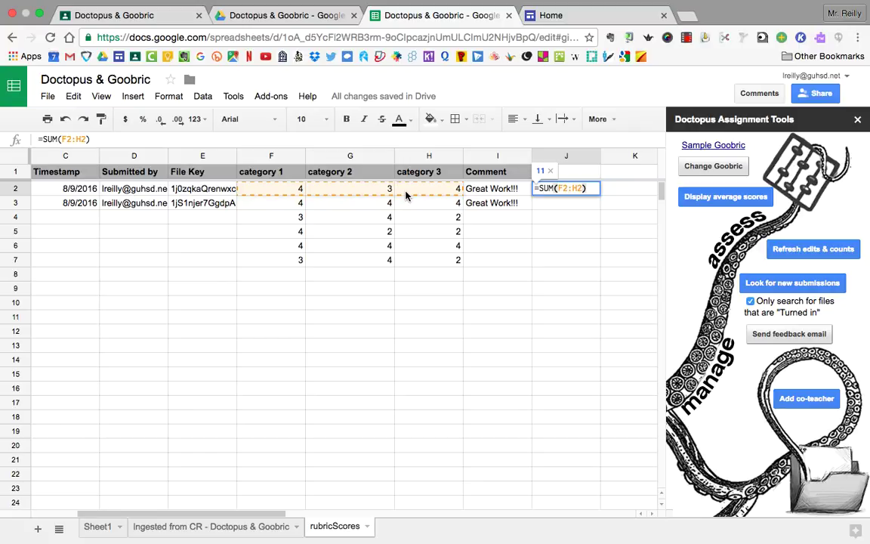
key(Return)
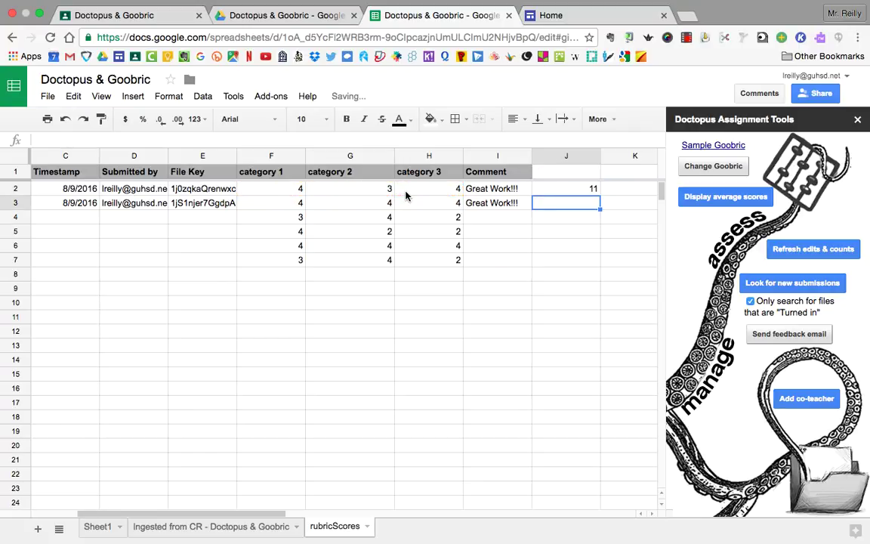
Step: Fill the sum formula from J2 down through J7 to total every row's category scores
click(567, 188)
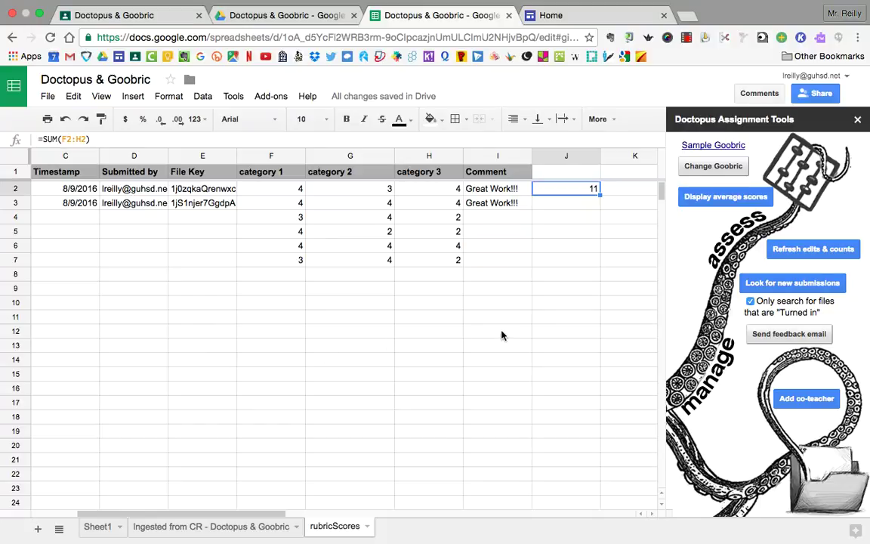
drag(599, 196, 597, 265)
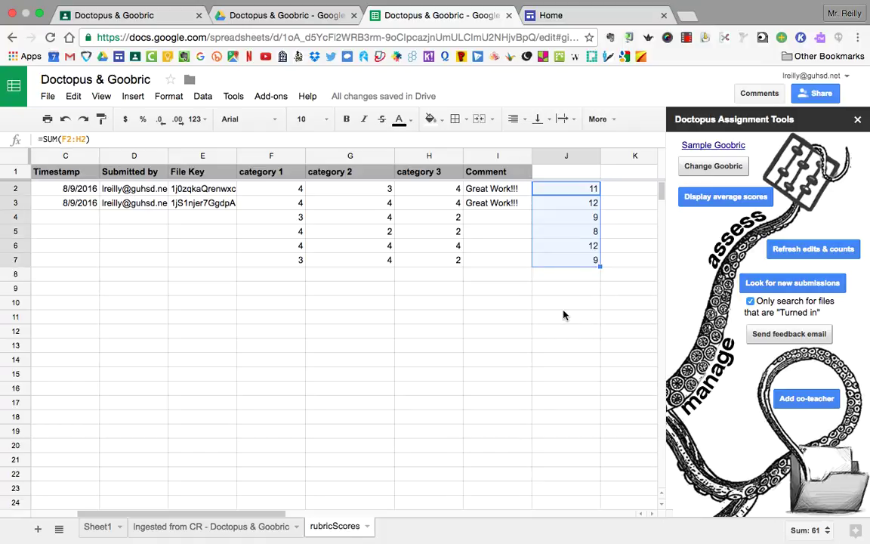
click(563, 311)
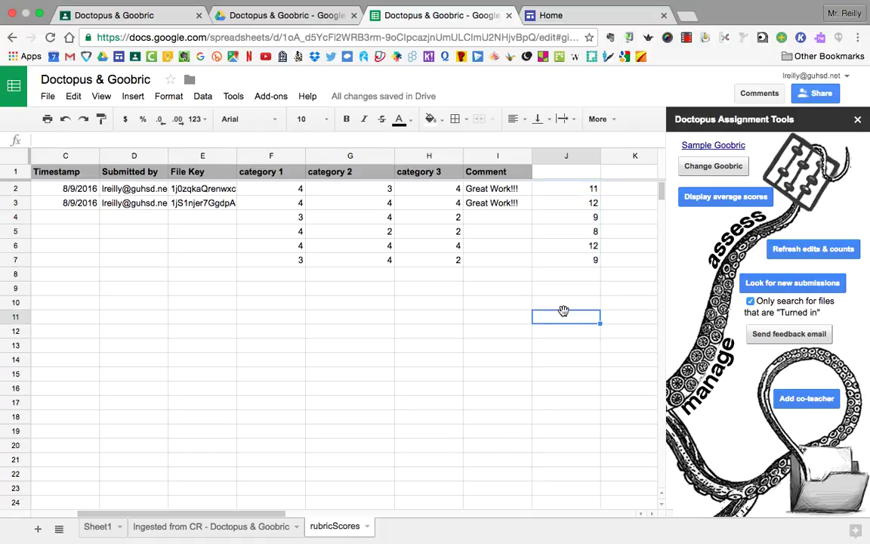
Step: Select the first student's total in J2, and open that student's grade field in Google Classroom
click(582, 195)
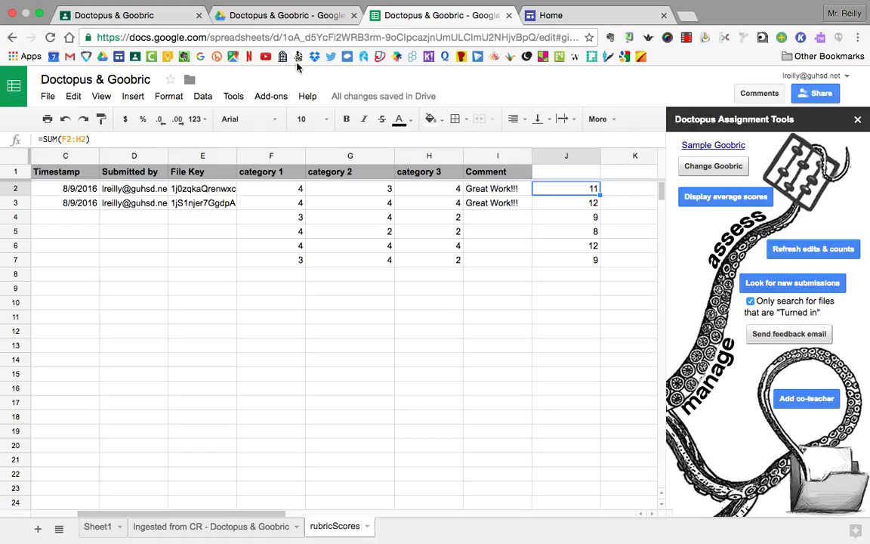
click(149, 21)
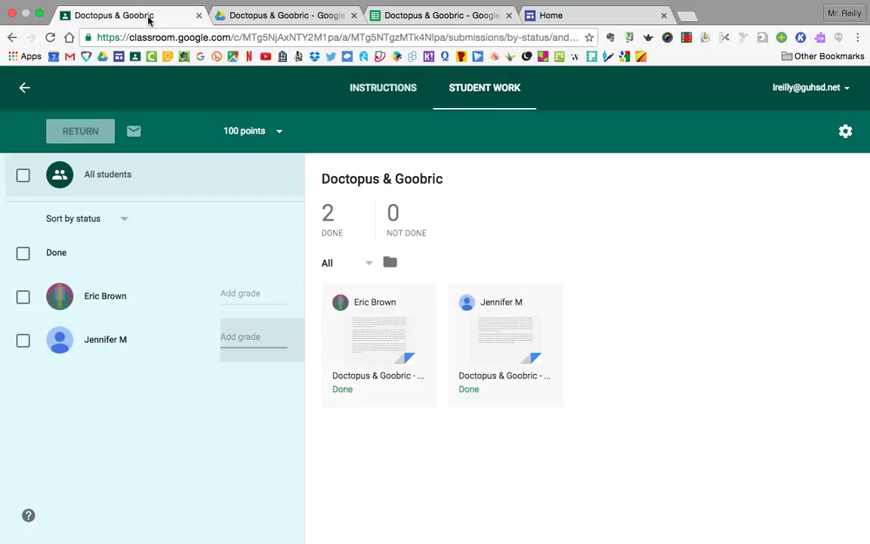
click(234, 290)
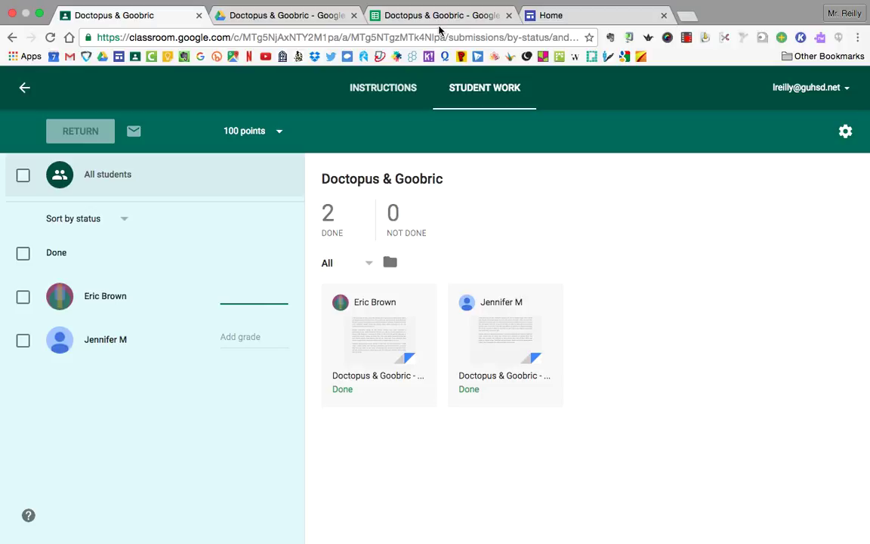
Step: View the Goobric instructions site and return to the rubricScores spreadsheet
click(599, 17)
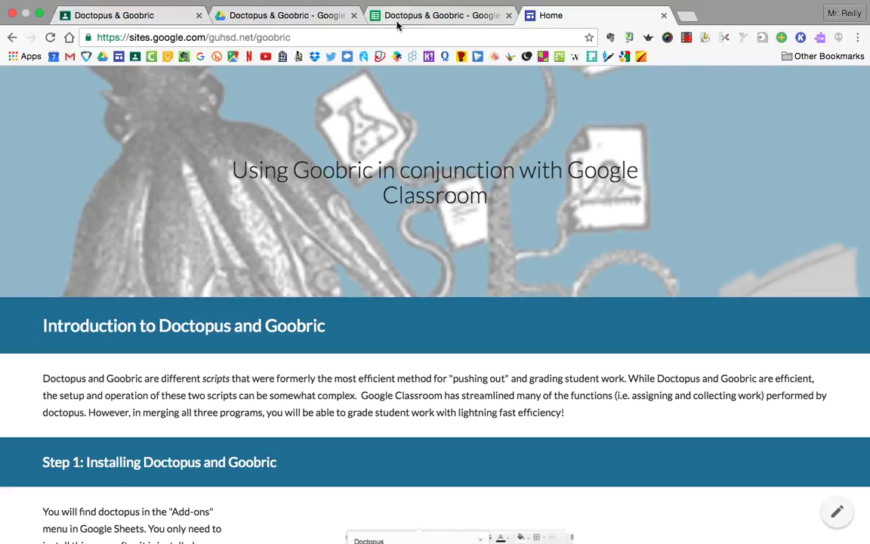
click(423, 15)
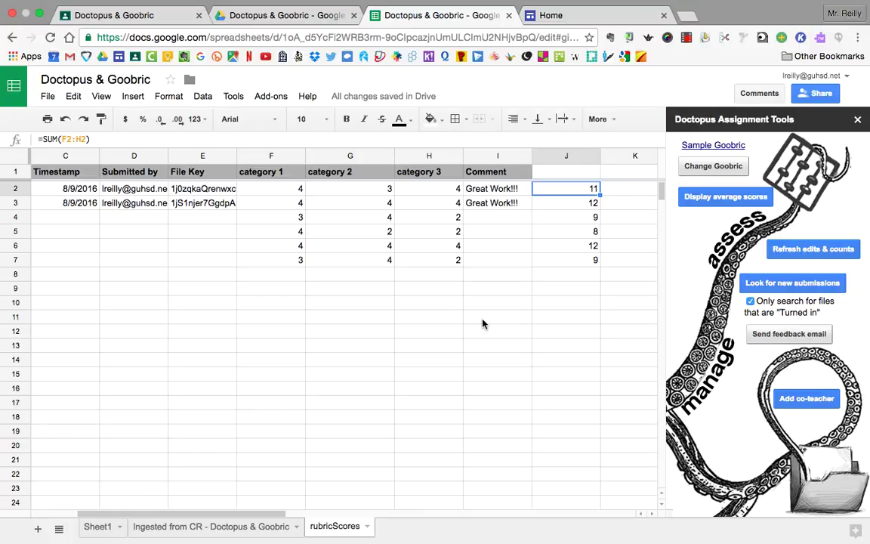
click(686, 38)
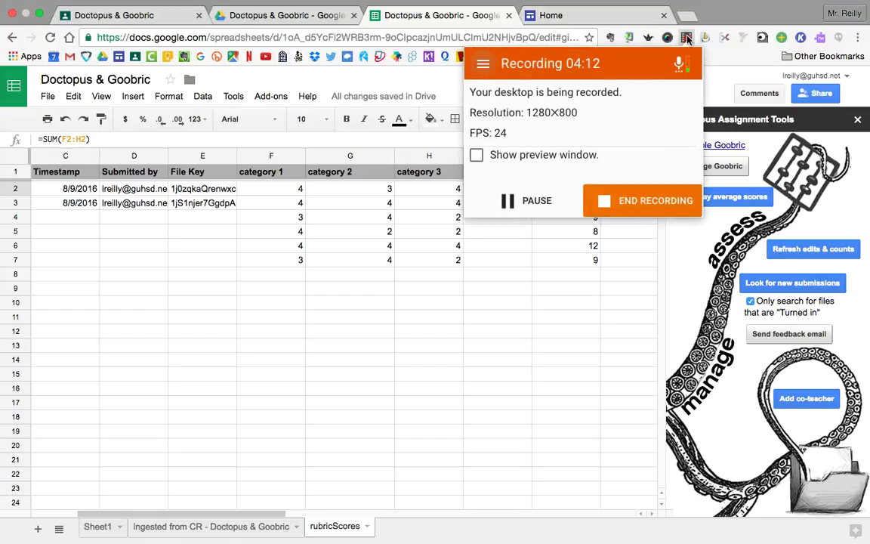